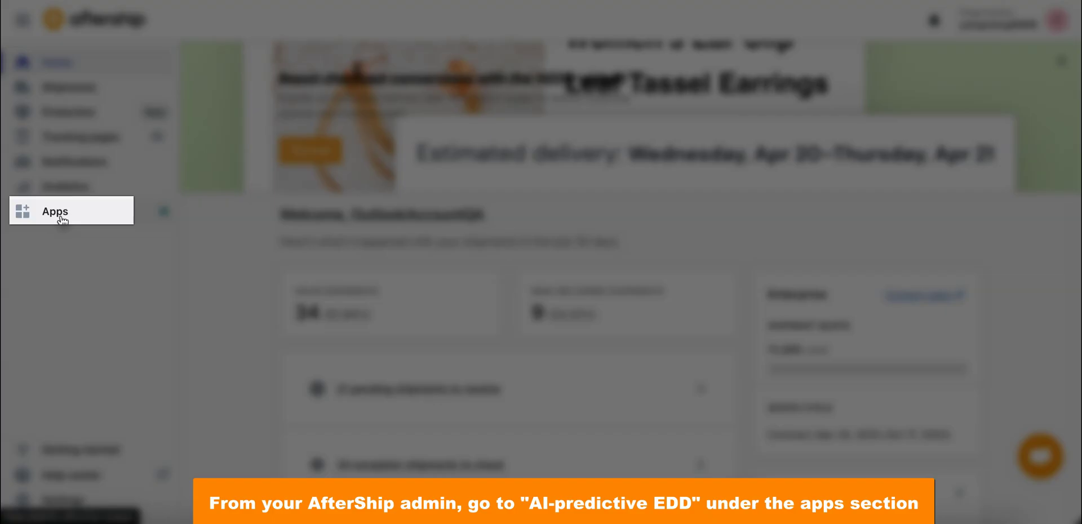
# - Go to the Apps section from the AfterShip admin sidebar
pyautogui.click(60, 217)
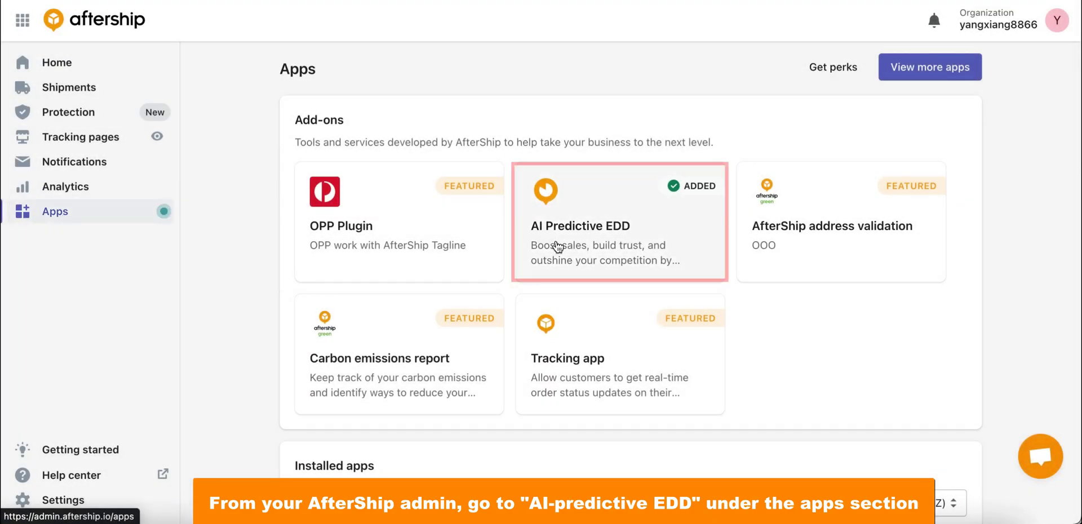
# - Open the AI Predictive EDD add-on and review its Product page EDD settings
pyautogui.click(558, 246)
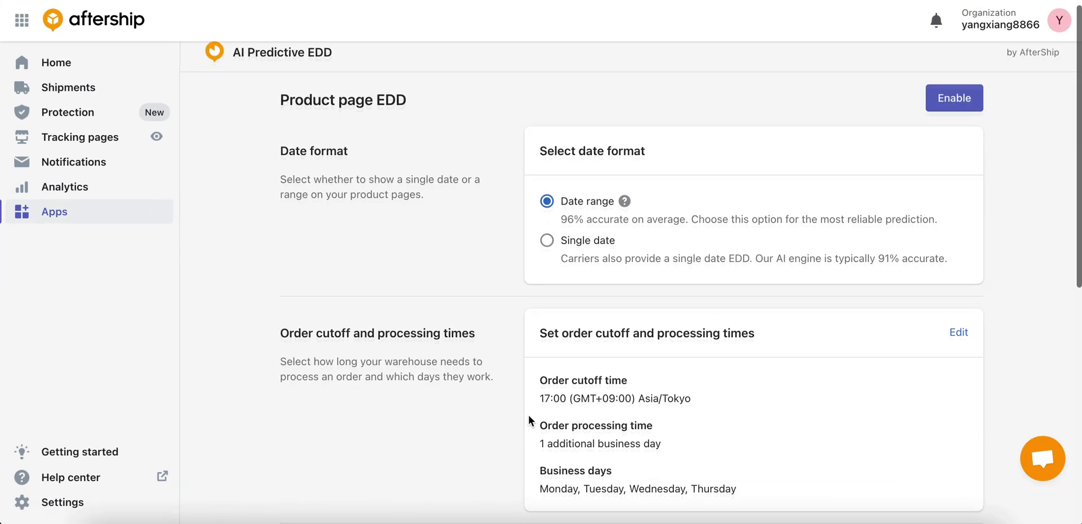
pyautogui.scroll(-1, 528, 414)
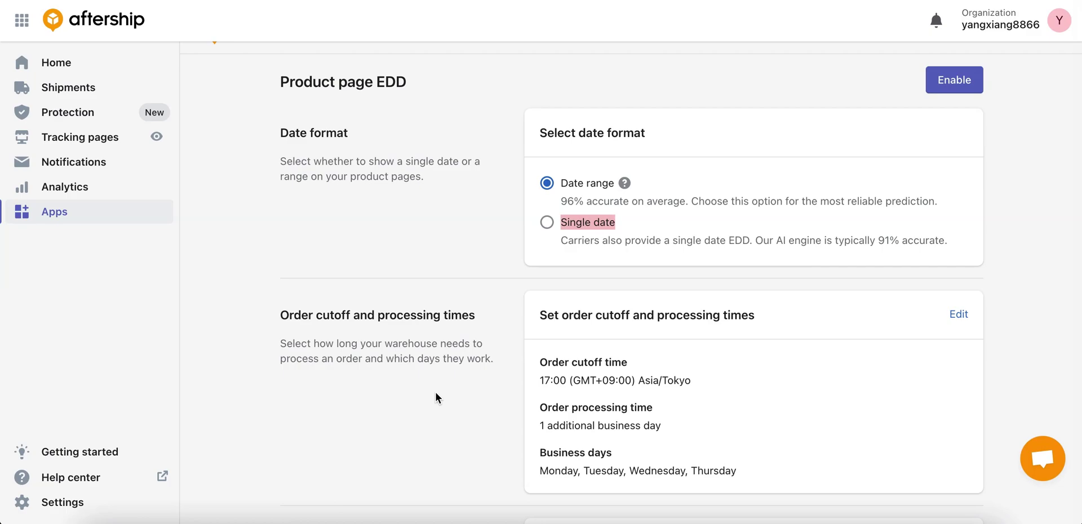
# - Switch the date format to Single date and open the order cutoff and processing times editor
pyautogui.click(546, 222)
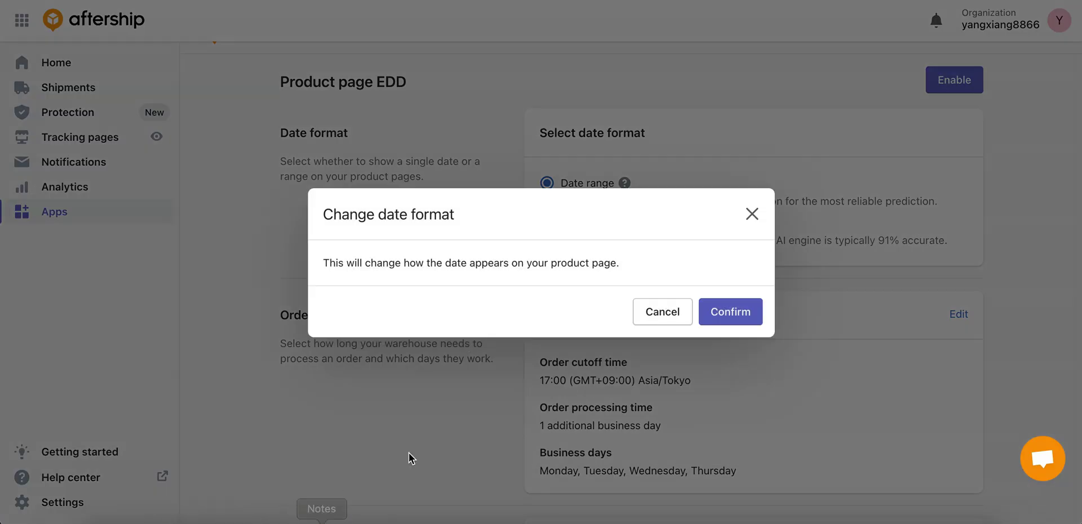
pyautogui.click(711, 315)
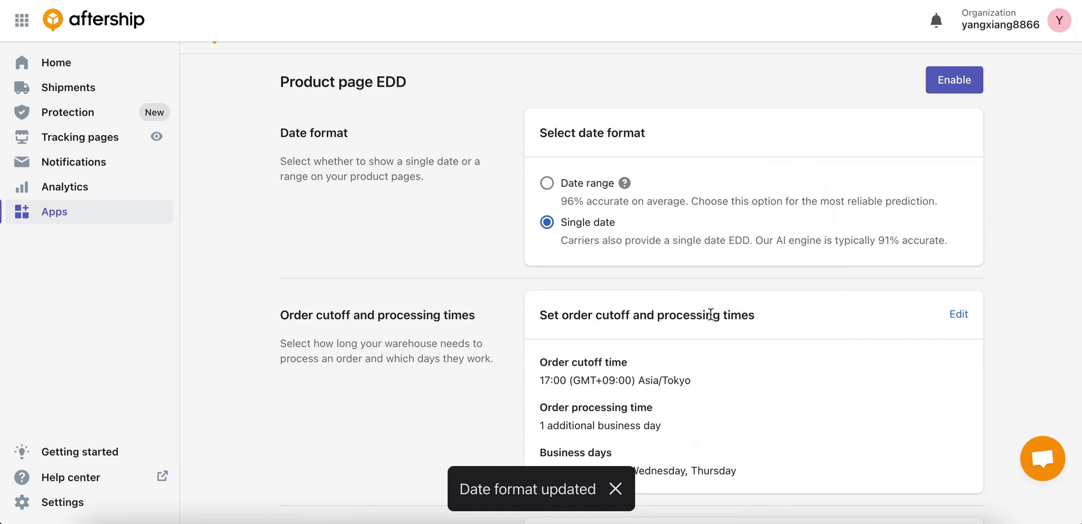
pyautogui.scroll(-2, 711, 315)
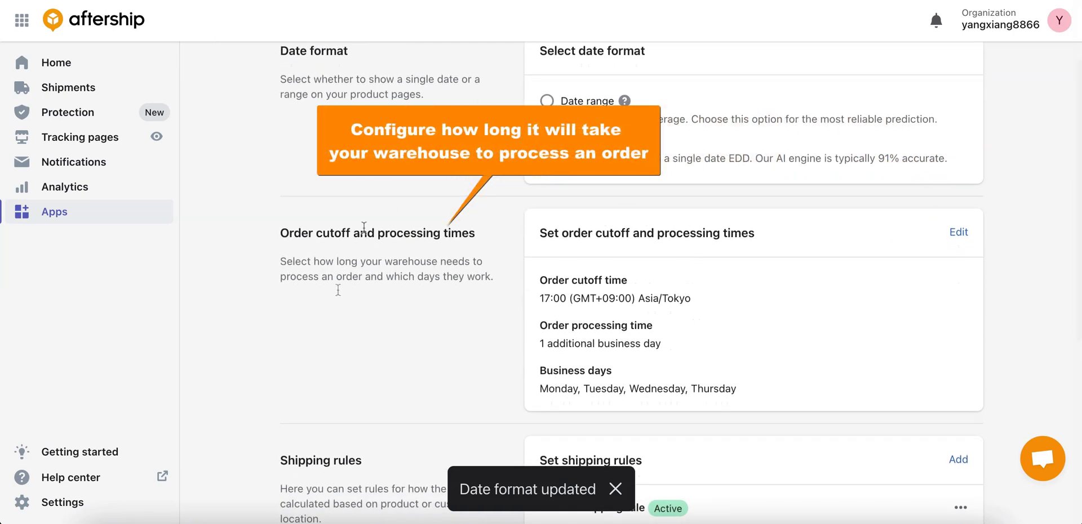
pyautogui.moveTo(277, 235); pyautogui.dragTo(477, 235)
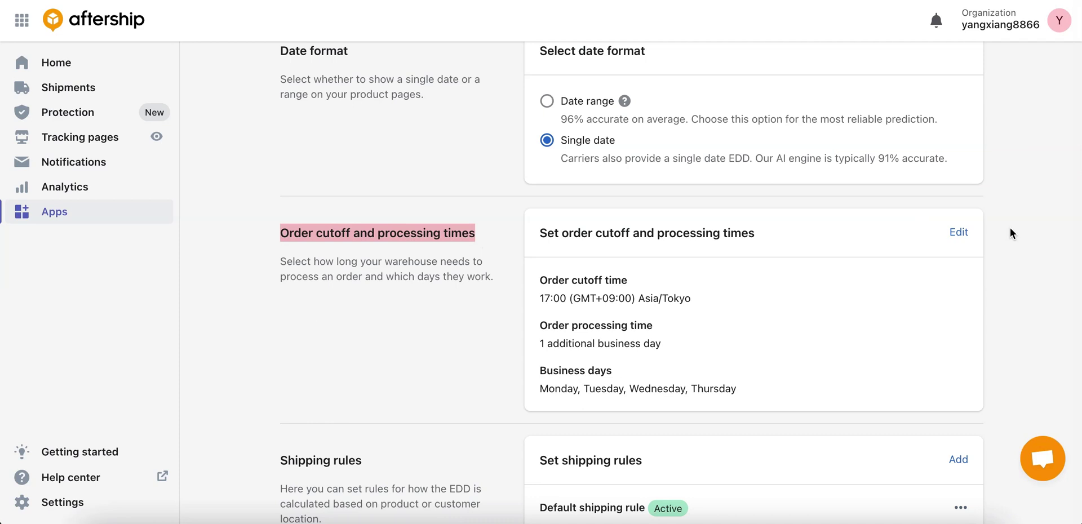
pyautogui.click(958, 232)
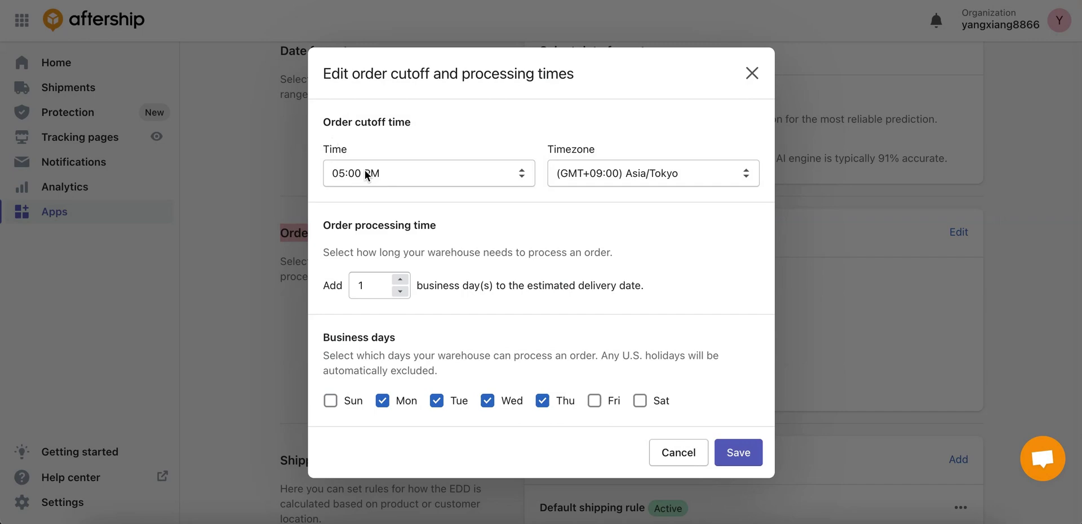
# - Set the order cutoff to 04:00 PM in the (GMT+00:00) UTC timezone
pyautogui.click(365, 171)
pyautogui.click(350, 133)
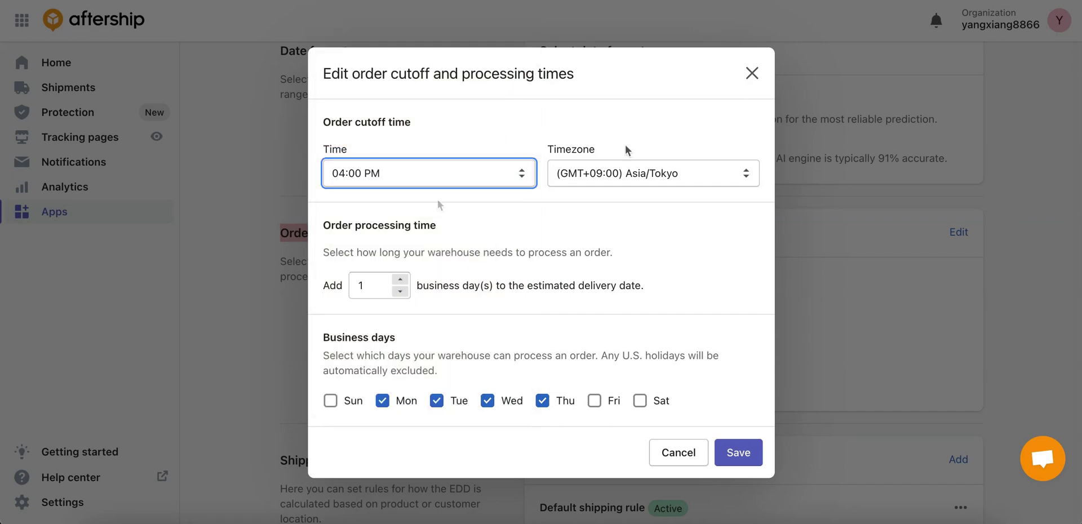
pyautogui.click(598, 180)
pyautogui.scroll(10, 603, 106)
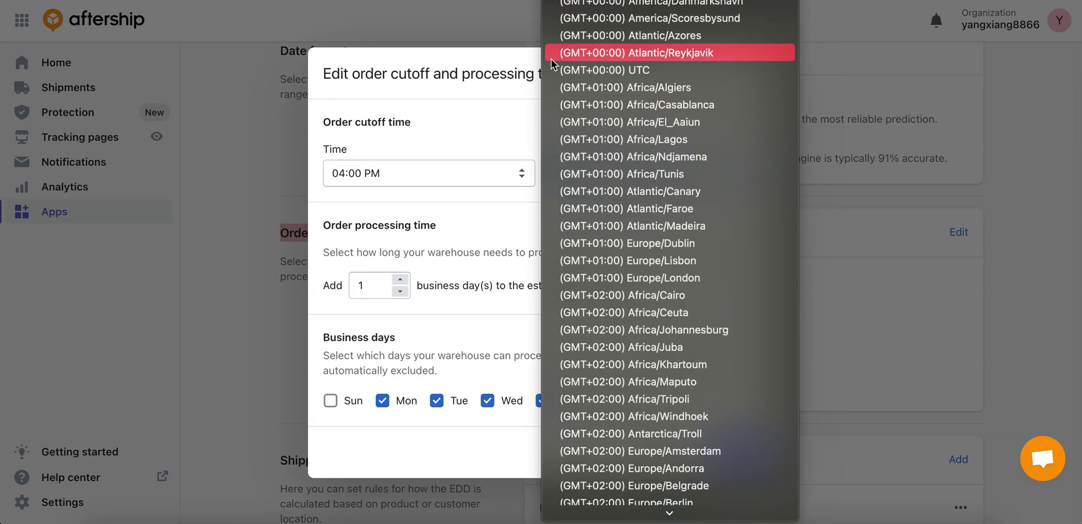
pyautogui.click(640, 68)
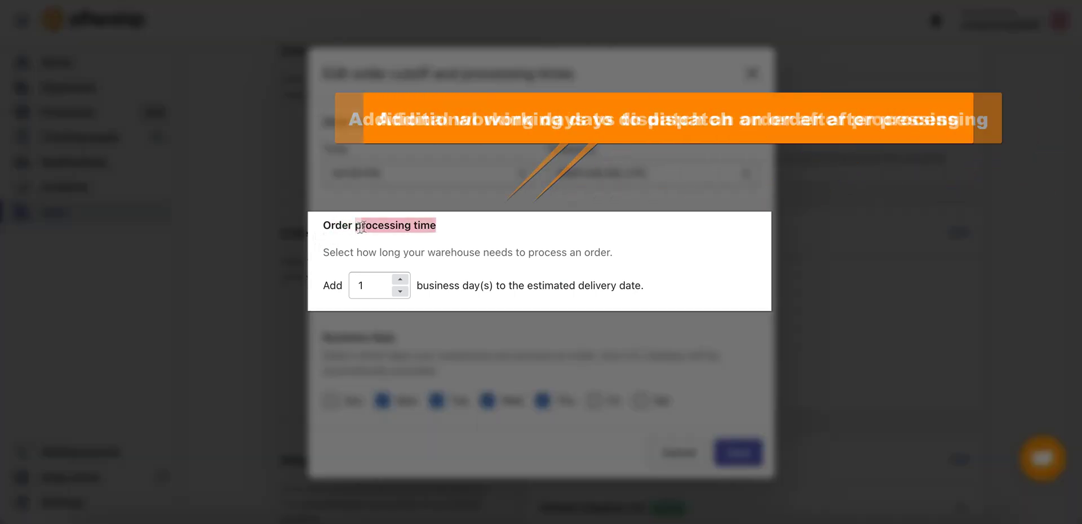
# - Set order processing to 5 business days and add Friday to the business days
pyautogui.moveTo(404, 221); pyautogui.dragTo(327, 225)
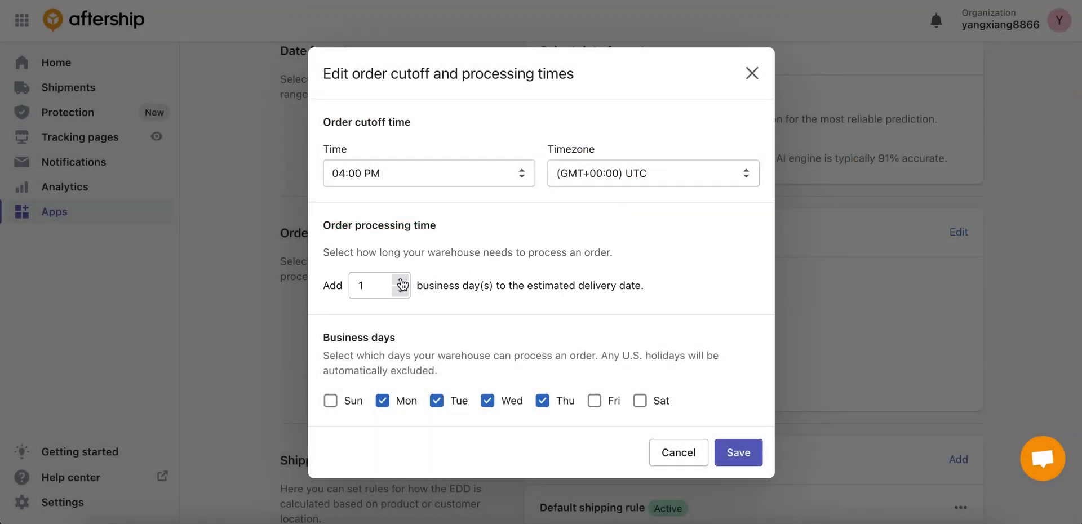
pyautogui.click(402, 280)
pyautogui.click(402, 280)
pyautogui.click(401, 281)
pyautogui.click(401, 281)
pyautogui.click(401, 281)
pyautogui.click(401, 290)
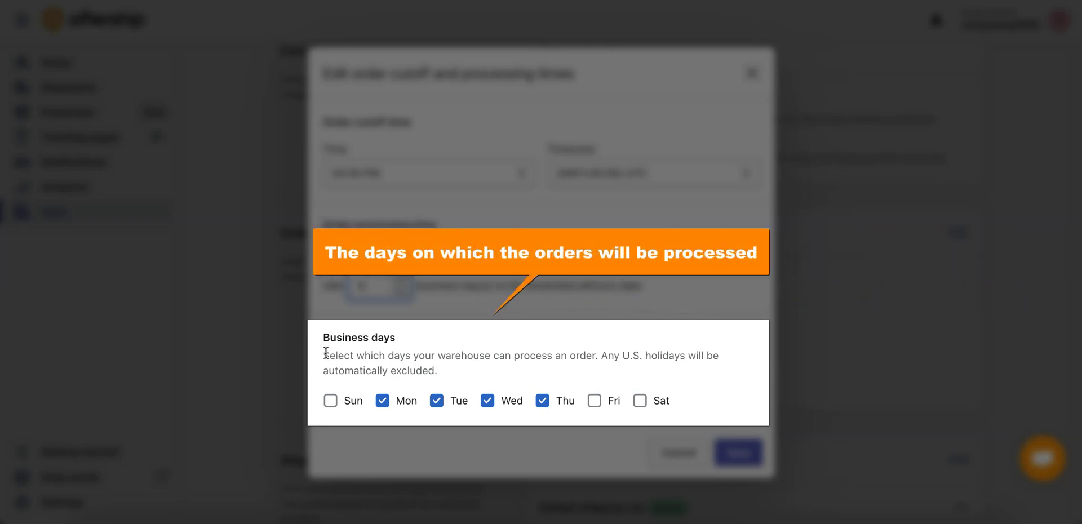
pyautogui.moveTo(323, 339); pyautogui.dragTo(395, 337)
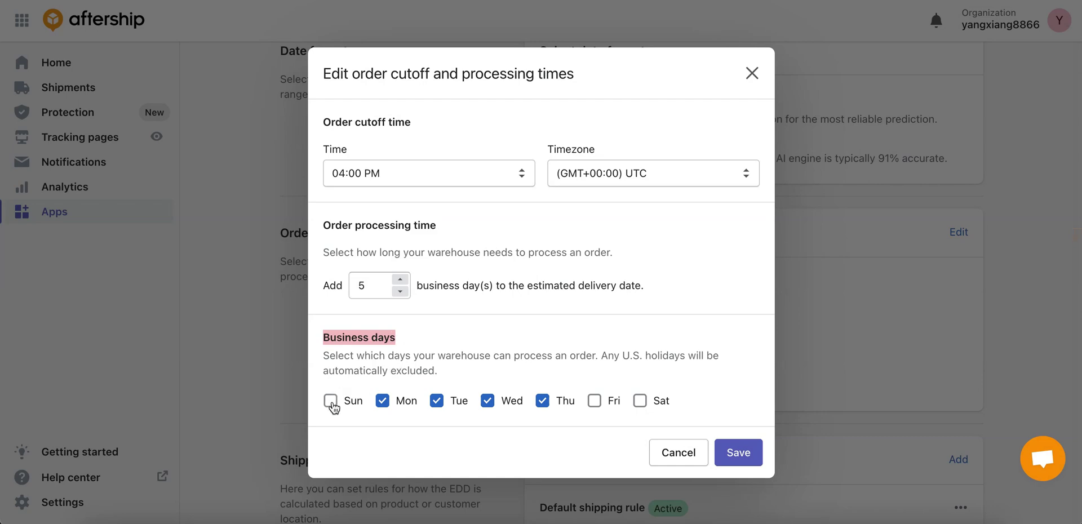
pyautogui.click(595, 401)
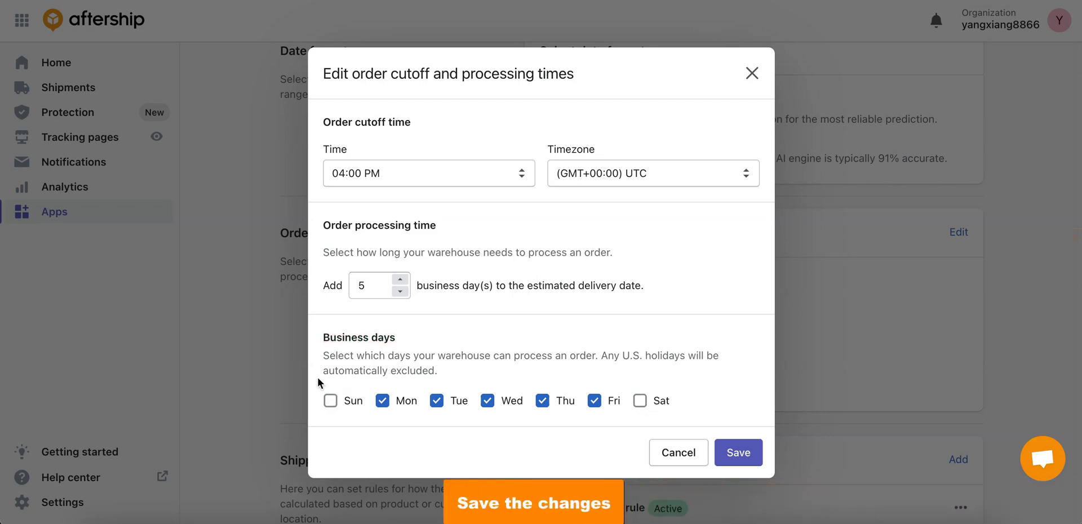
# - Save the 16:00 UTC cutoff, 5-day processing and Monday–Friday schedule, then review Shipping rules
pyautogui.click(735, 454)
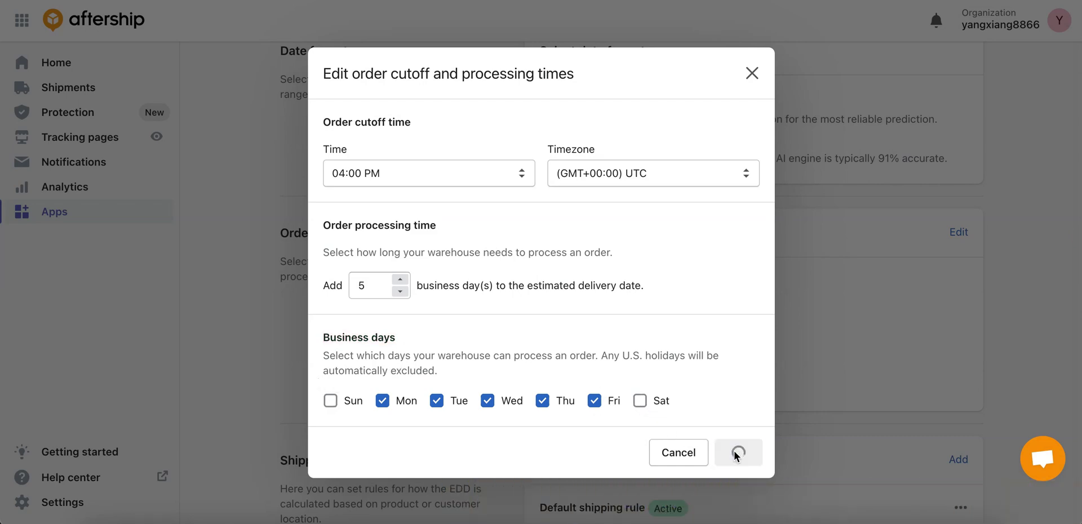
pyautogui.scroll(-4, 721, 440)
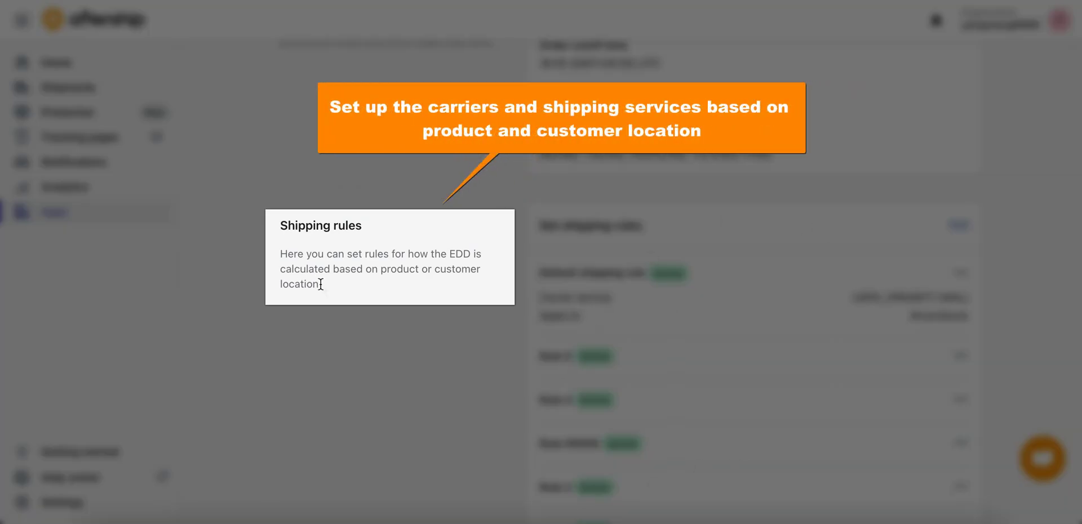
pyautogui.moveTo(322, 284); pyautogui.dragTo(279, 255)
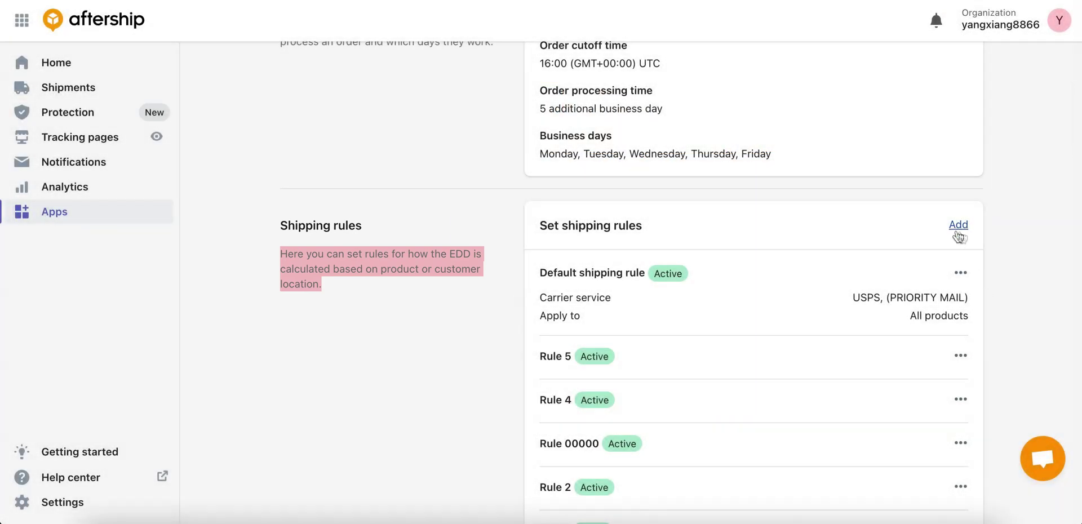
# - Create a new shipping rule named 'DHL'
pyautogui.click(957, 226)
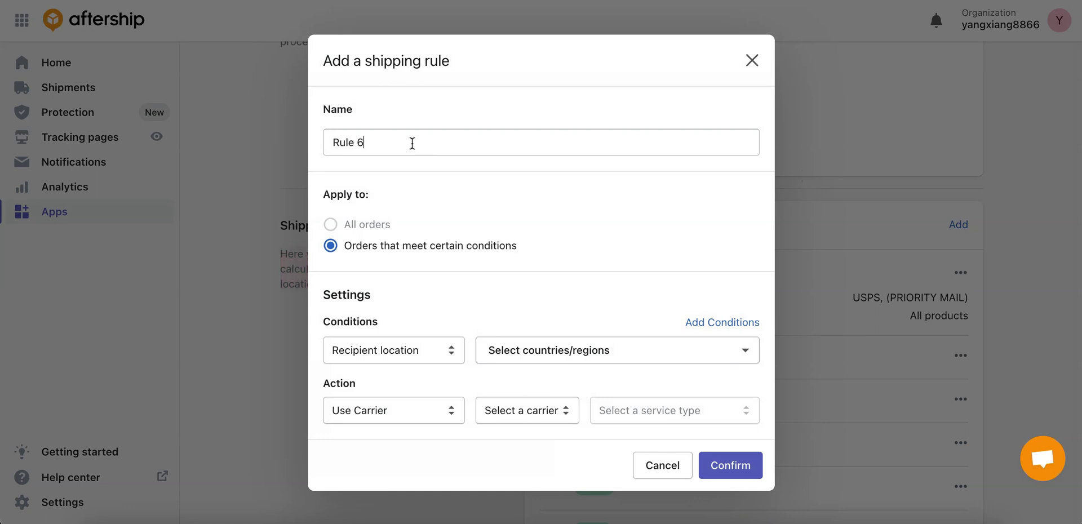
pyautogui.moveTo(411, 142); pyautogui.dragTo(309, 142)
pyautogui.press('BackSpace')
pyautogui.write('DHL')
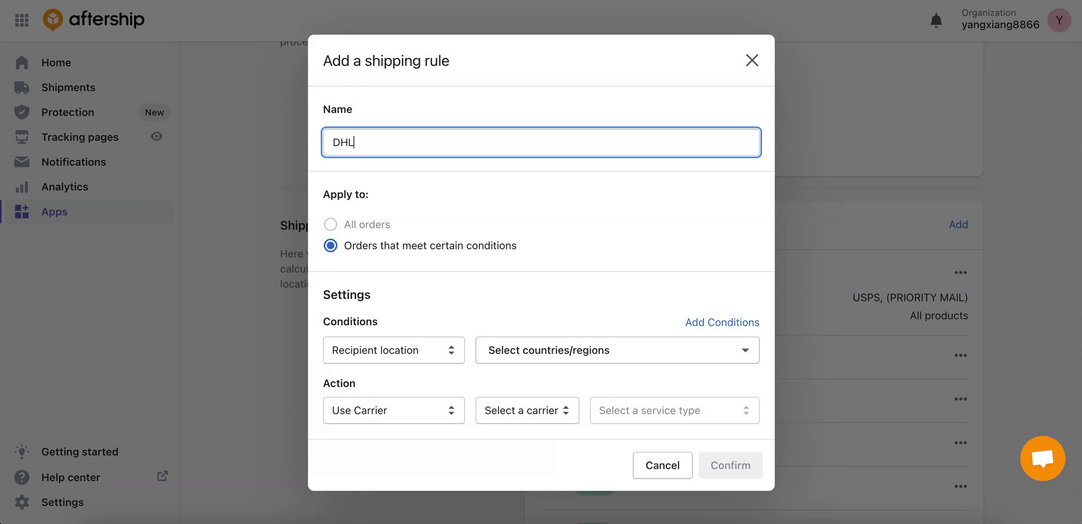
pyautogui.click(330, 227)
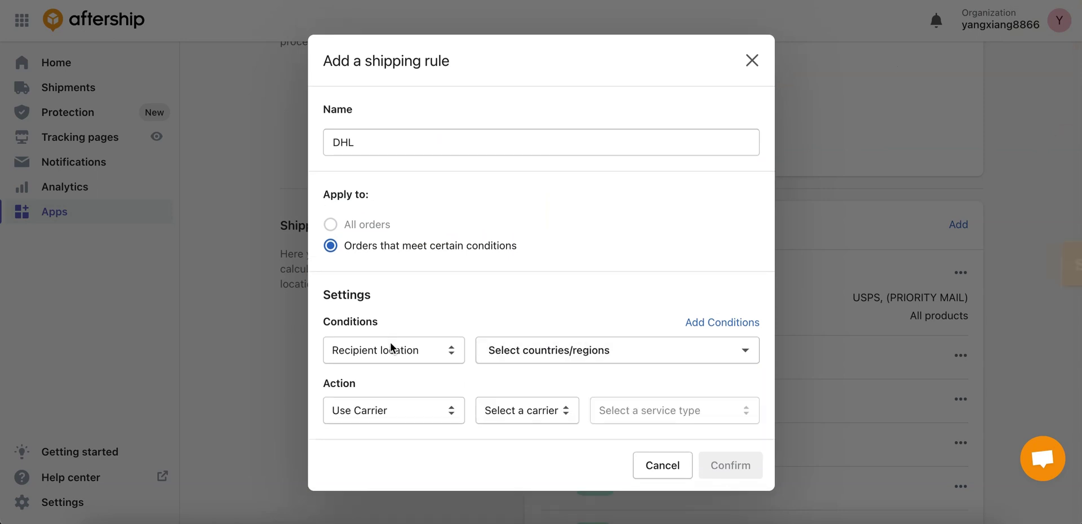
# - Add a recipient location condition for the United States
pyautogui.click(390, 345)
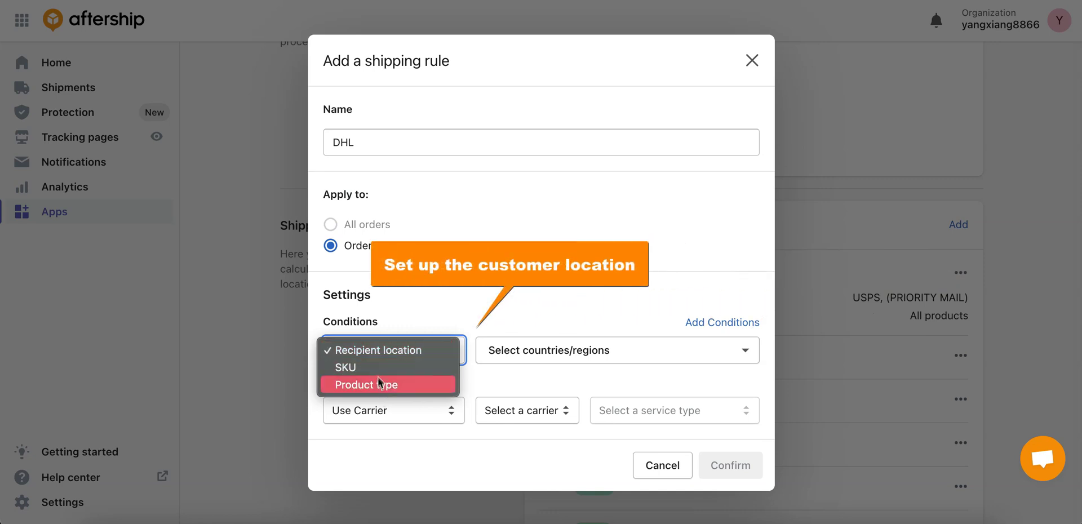
pyautogui.click(376, 350)
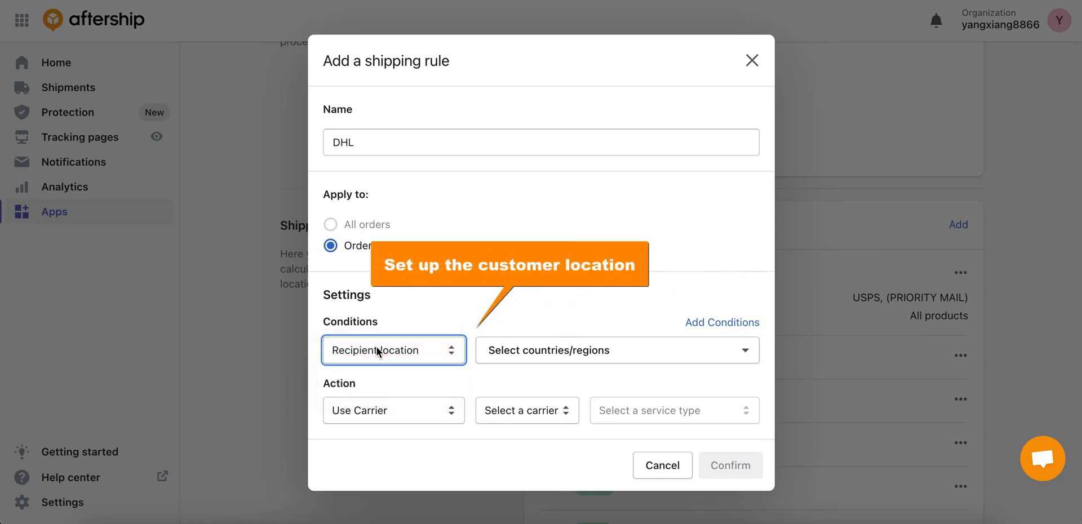
pyautogui.click(541, 353)
pyautogui.write('INDIA')
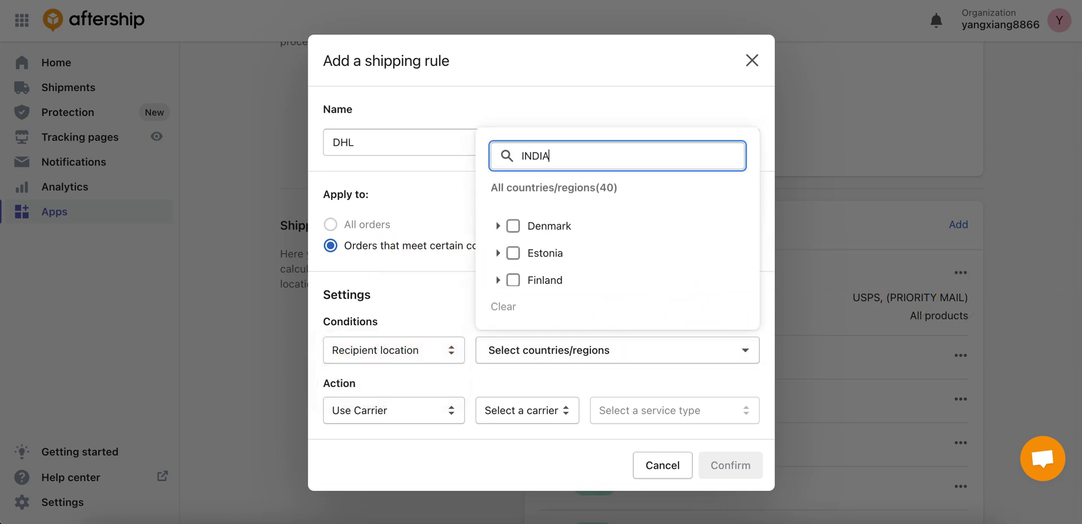
pyautogui.click(513, 252)
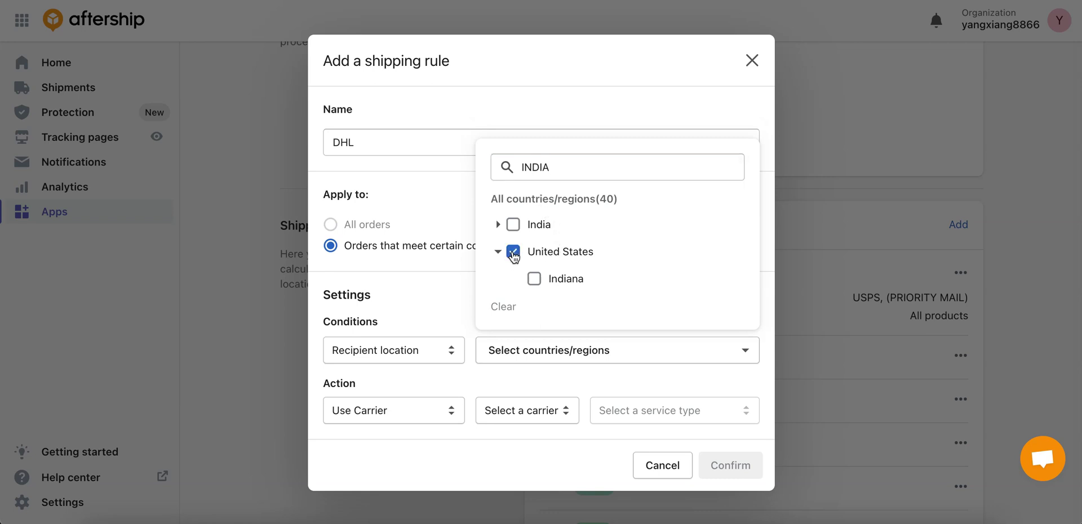
pyautogui.click(771, 251)
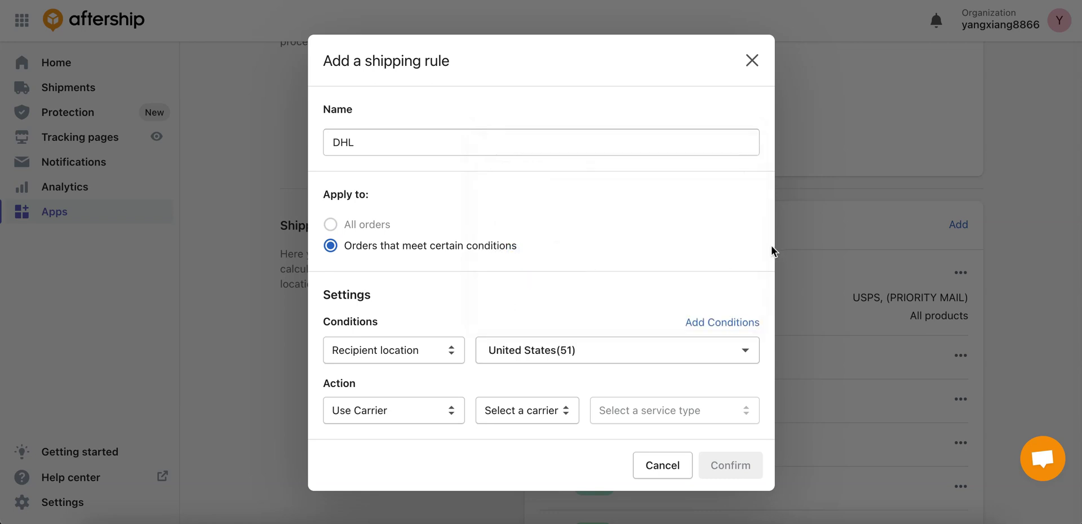
pyautogui.scroll(-2, 449, 350)
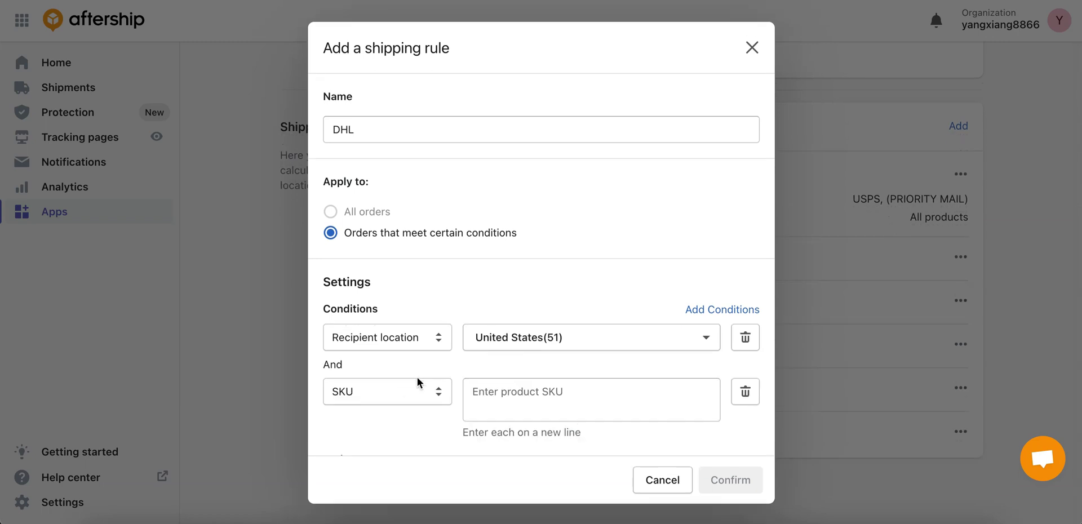
# - Add a product SKU condition with the value 234JHJJJDJDJ
pyautogui.click(388, 394)
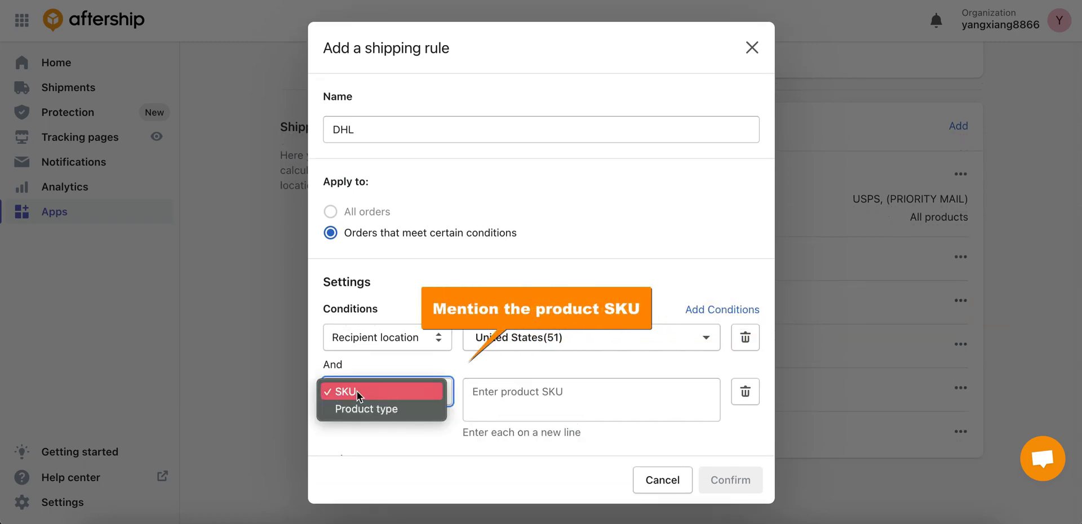
pyautogui.click(499, 390)
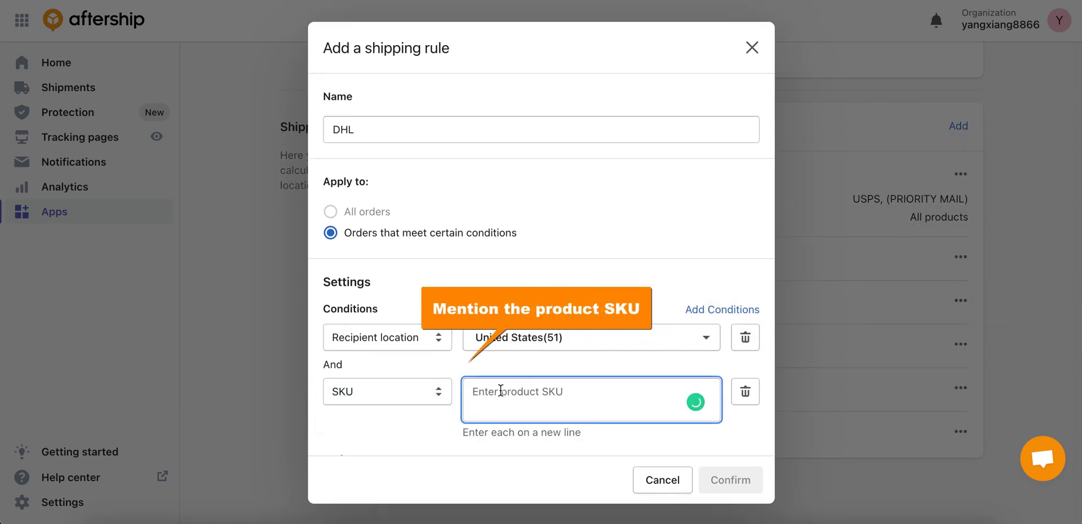
pyautogui.write('234JHJJJDJDJ')
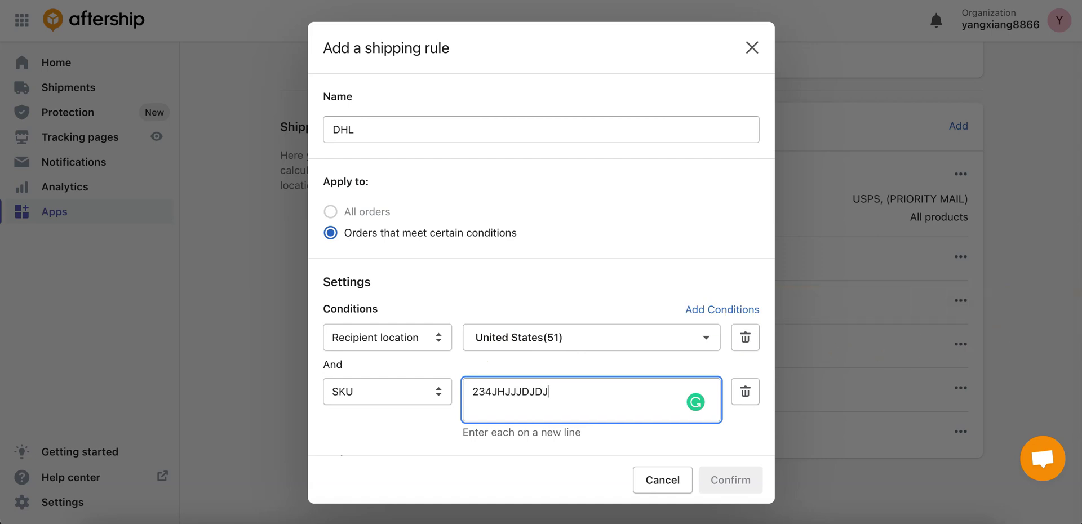
pyautogui.click(739, 431)
pyautogui.scroll(-2, 738, 434)
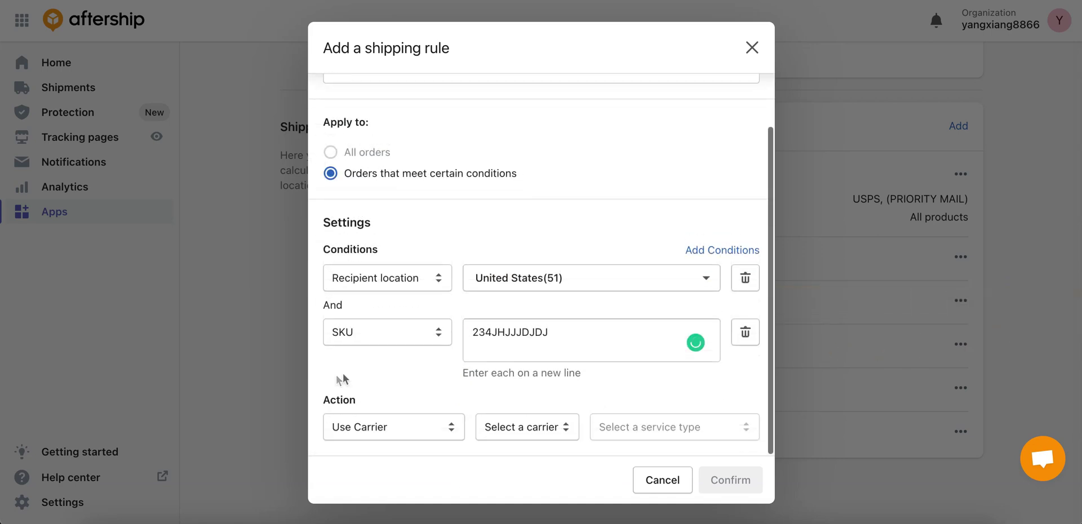
# - Add a product type condition with the value Apparel
pyautogui.click(700, 253)
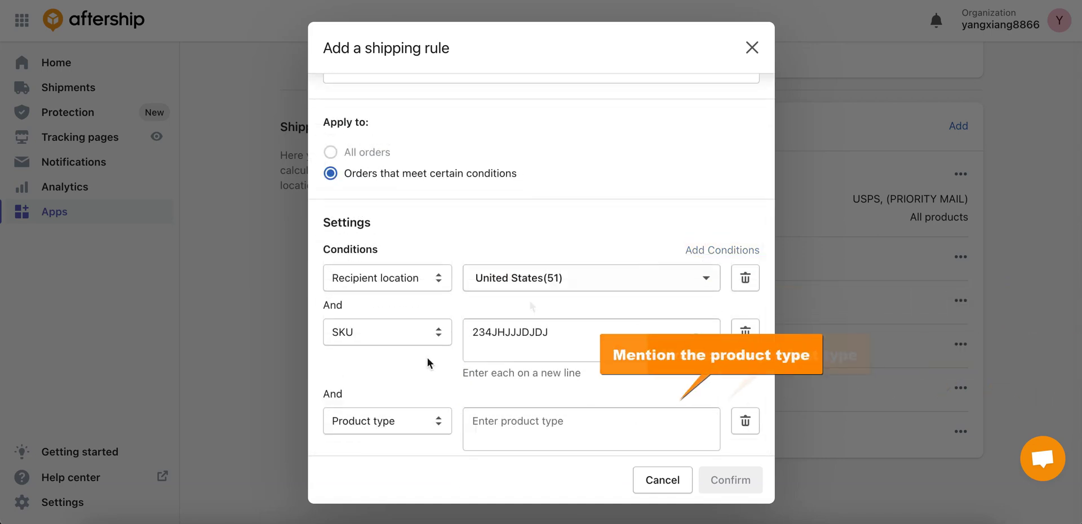
pyautogui.click(404, 422)
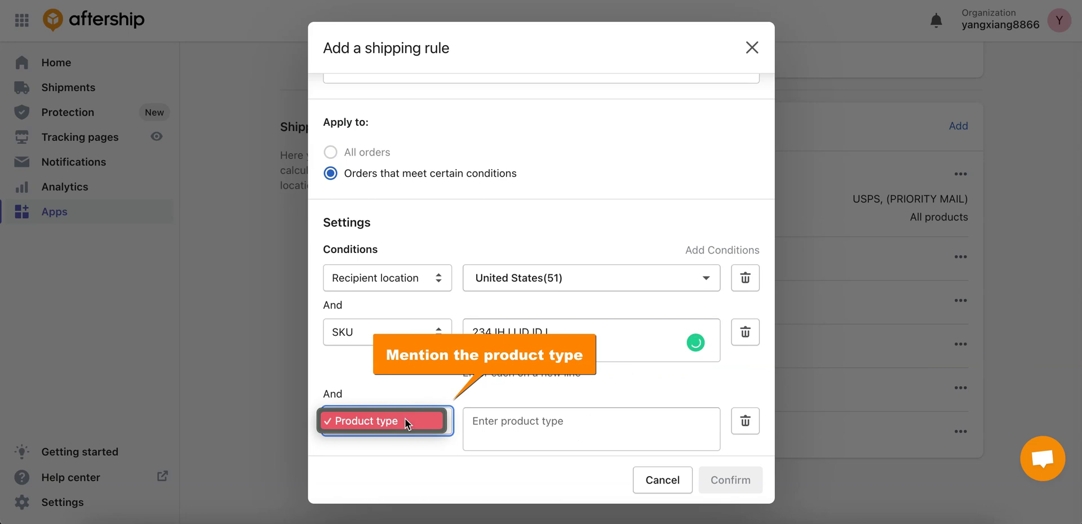
pyautogui.click(500, 421)
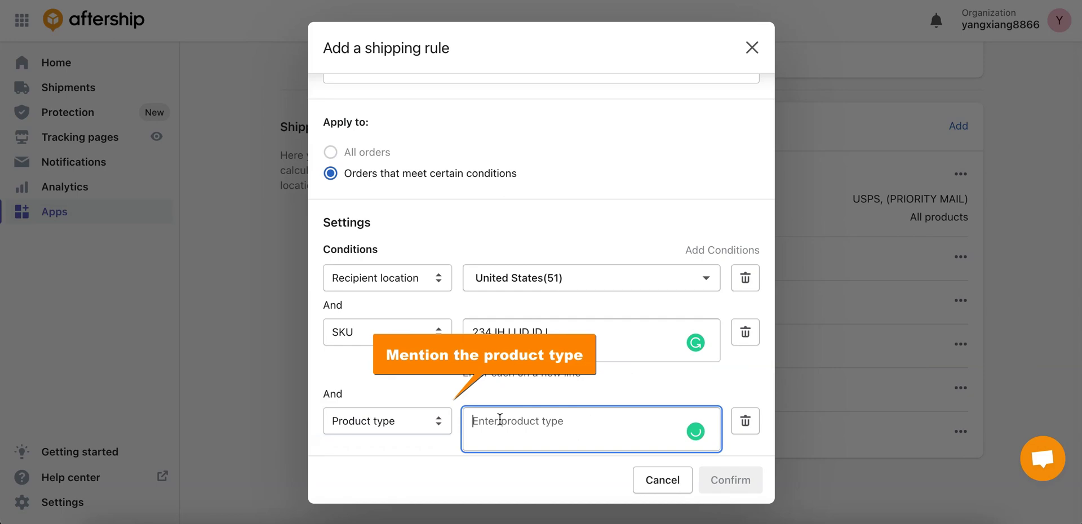
pyautogui.write('Appare')
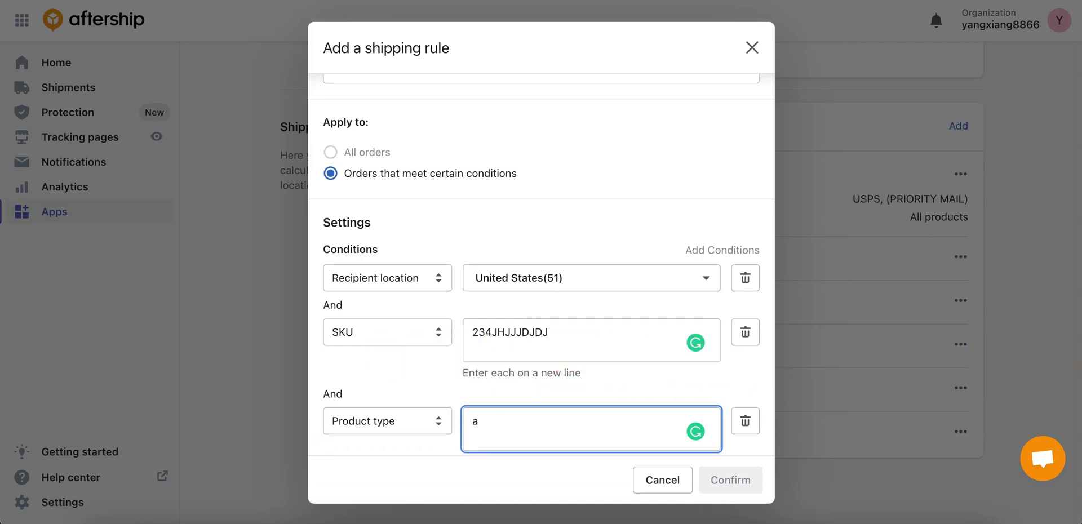
pyautogui.write('l')
pyautogui.scroll(-3, 521, 347)
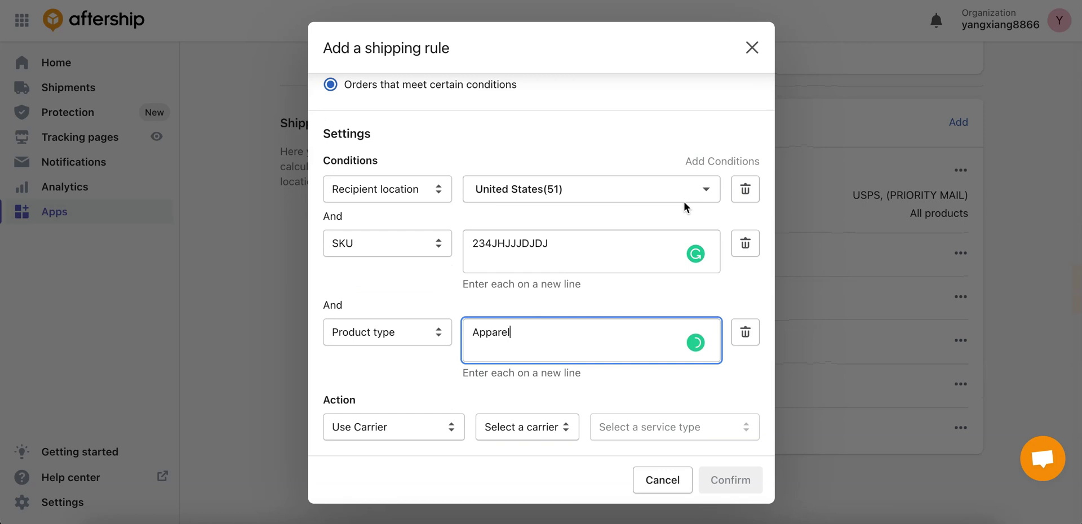
# - Set the rule action to Use Carrier with DHL Active Tracing
pyautogui.click(370, 427)
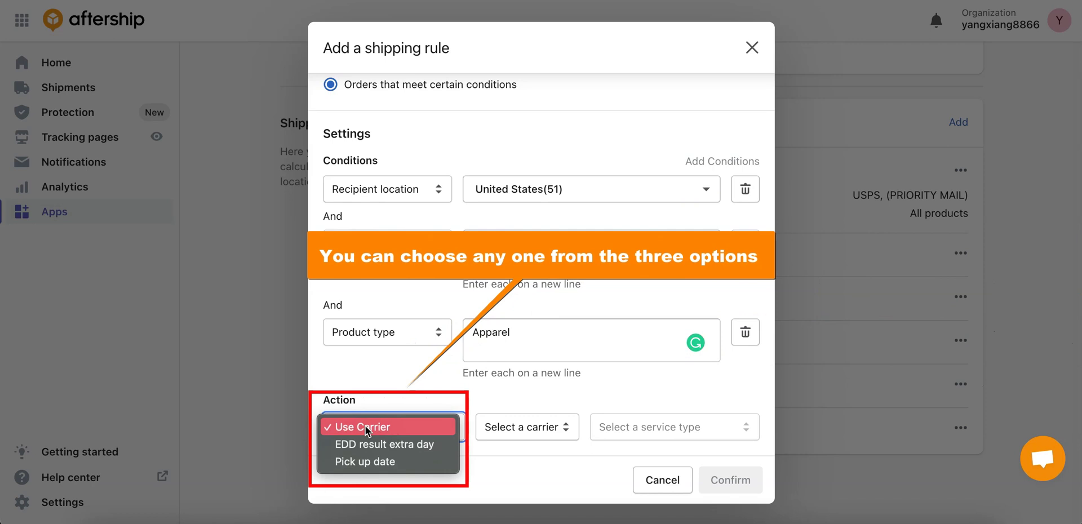
pyautogui.click(365, 426)
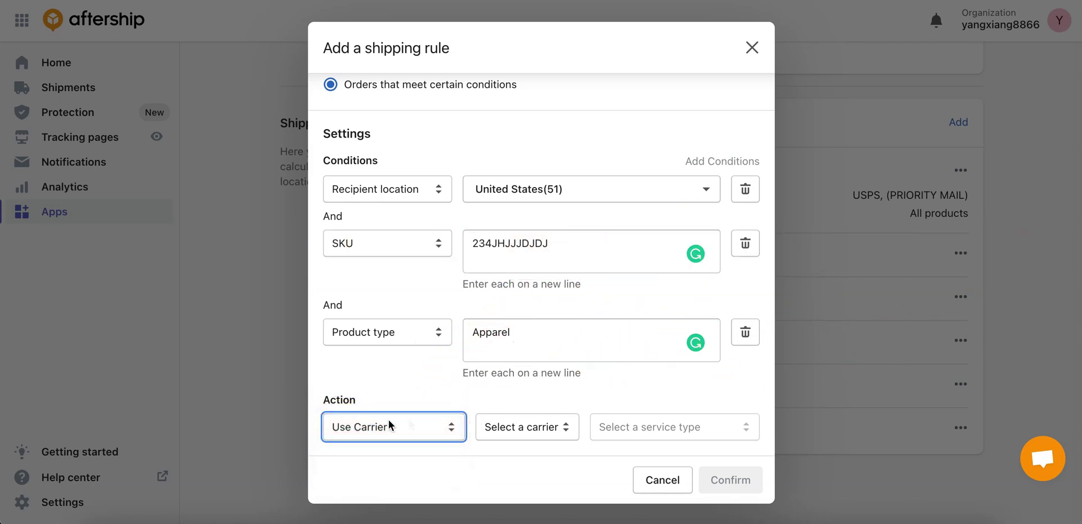
pyautogui.click(509, 427)
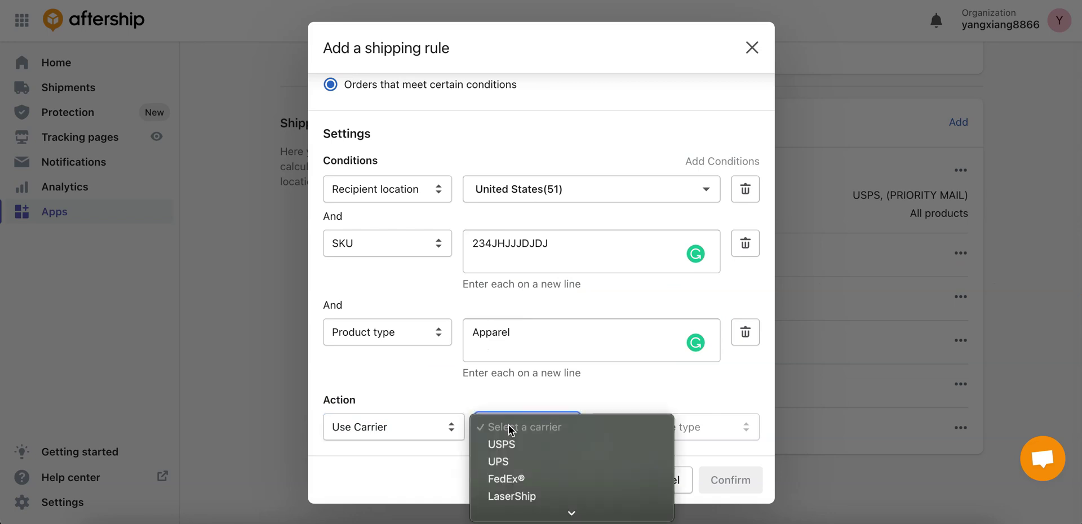
pyautogui.scroll(-5, 514, 472)
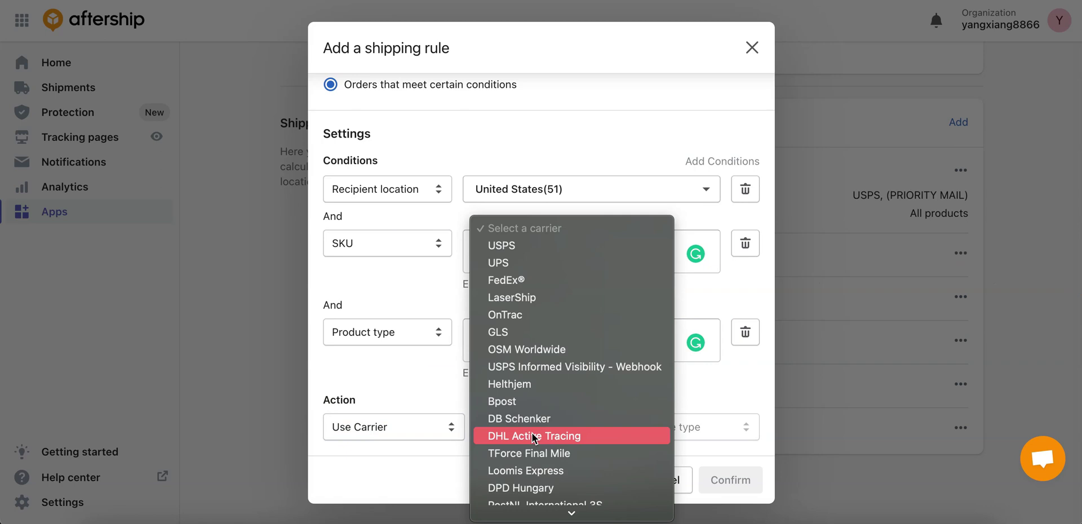
pyautogui.click(531, 432)
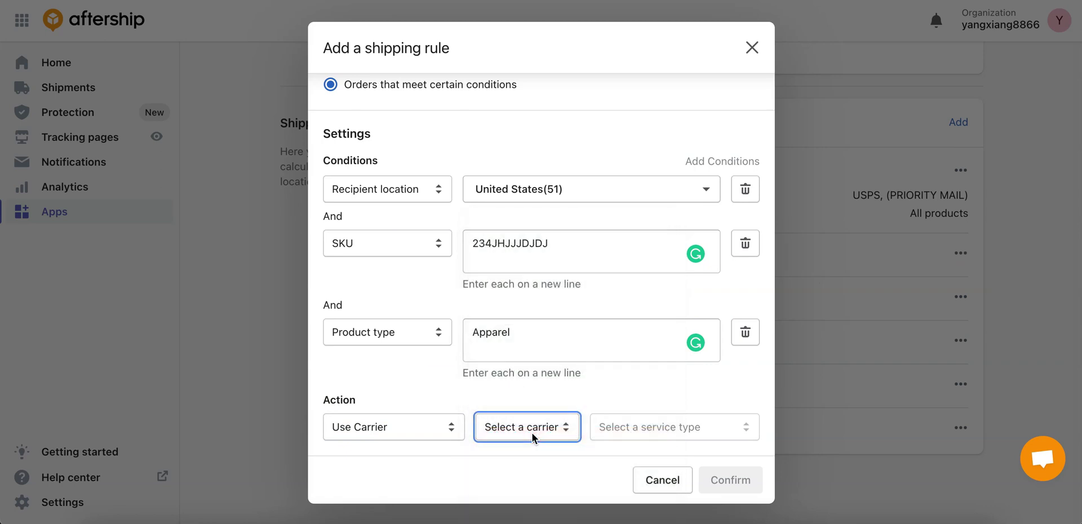
# - Change the action to EDD result extra day, adding 5 business days
pyautogui.click(403, 428)
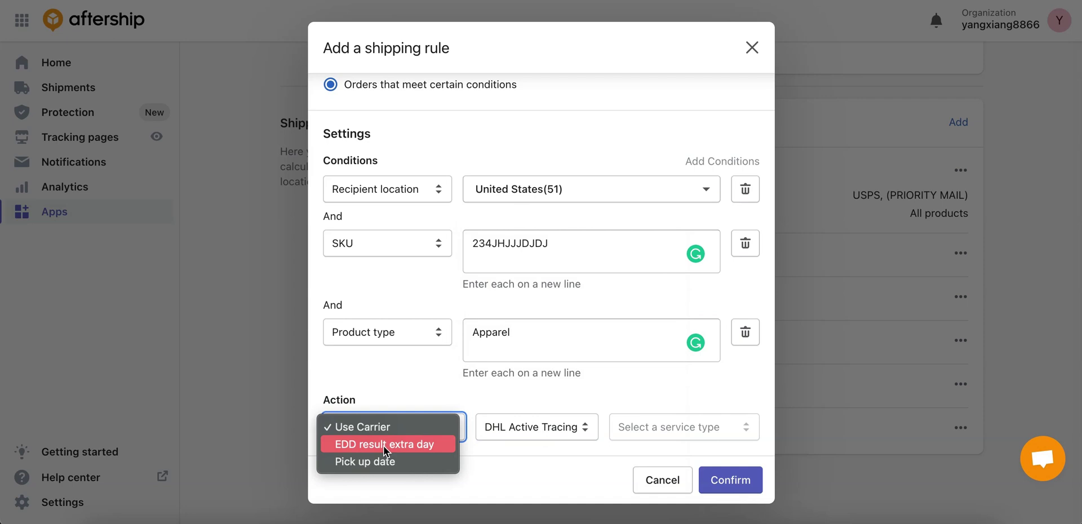
pyautogui.click(384, 445)
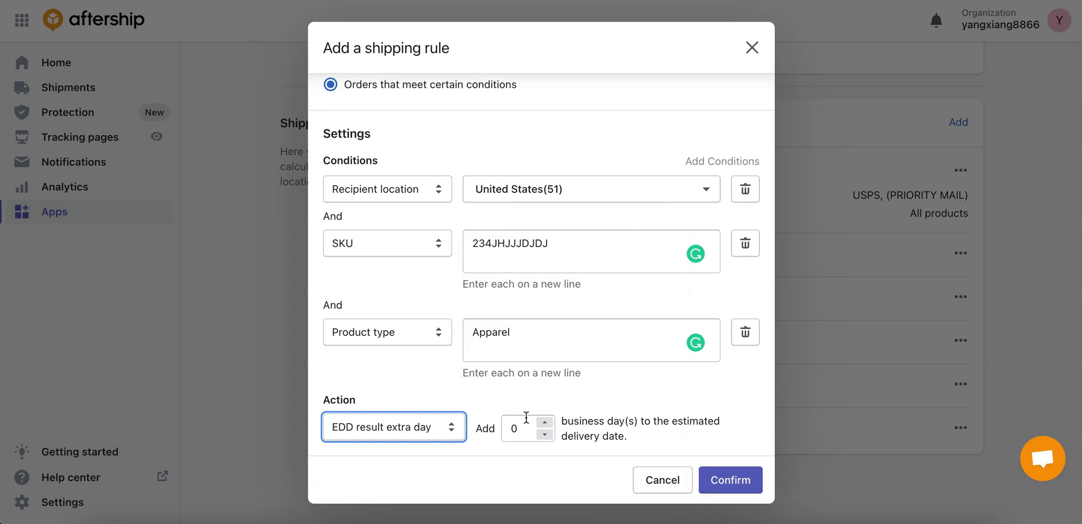
pyautogui.click(545, 422)
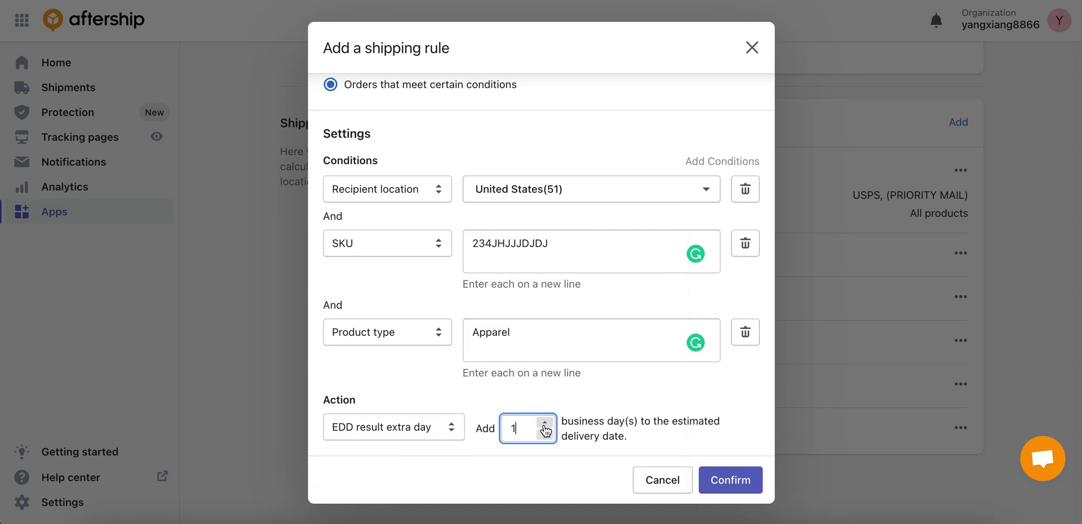
pyautogui.click(545, 422)
pyautogui.click(545, 423)
pyautogui.click(545, 422)
pyautogui.click(544, 422)
pyautogui.click(544, 424)
pyautogui.click(545, 435)
pyautogui.click(394, 427)
# - Change the action to a pick-up date of Oct 31, 2022 and save the DHL rule
pyautogui.click(379, 445)
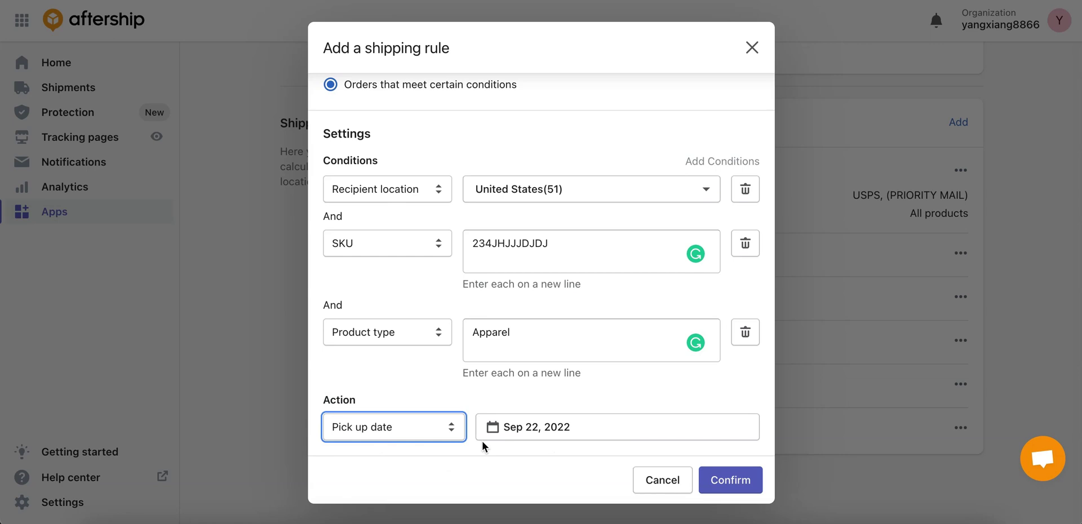
pyautogui.click(490, 433)
pyautogui.scroll(-1, 584, 387)
pyautogui.click(540, 385)
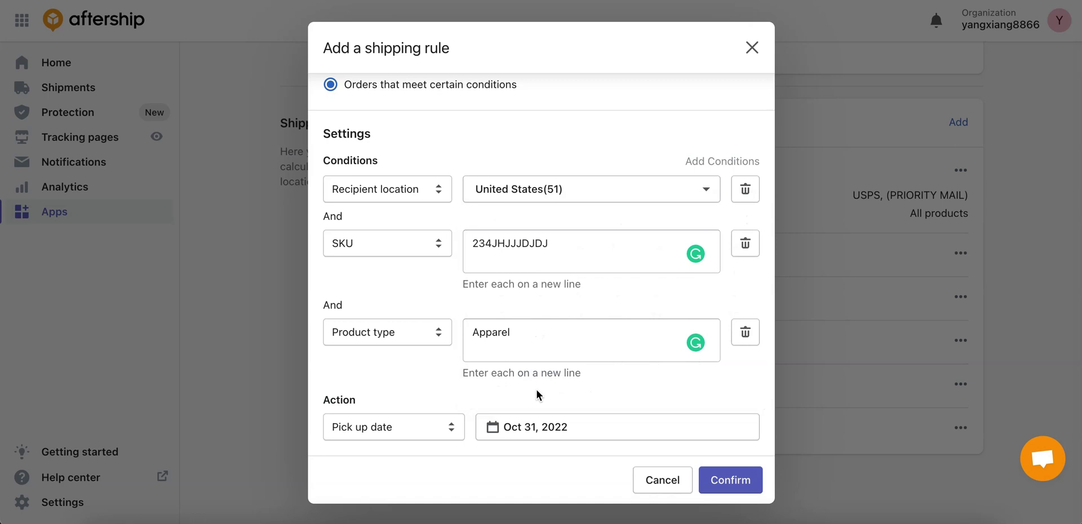
pyautogui.click(723, 482)
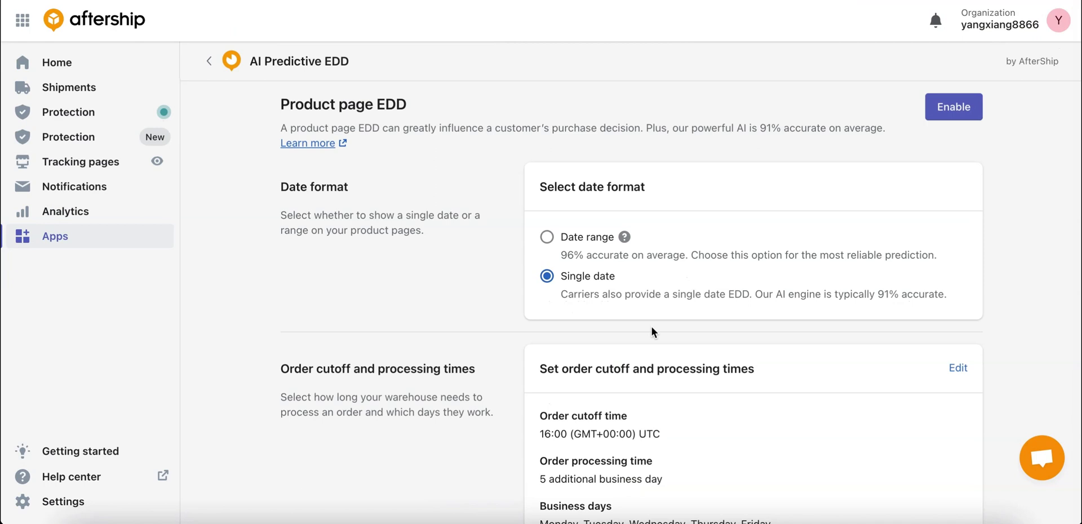
# - Enable Product page EDD on the AI Predictive EDD page
pyautogui.click(950, 110)
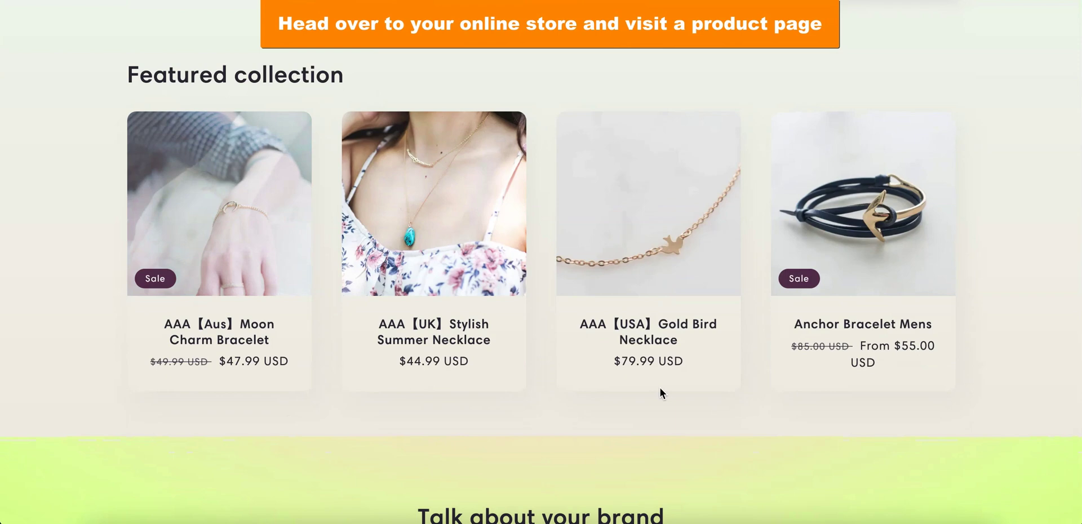
# - Open the Stylish Summer Necklace page and set the delivery location to postal code 10012
pyautogui.click(434, 325)
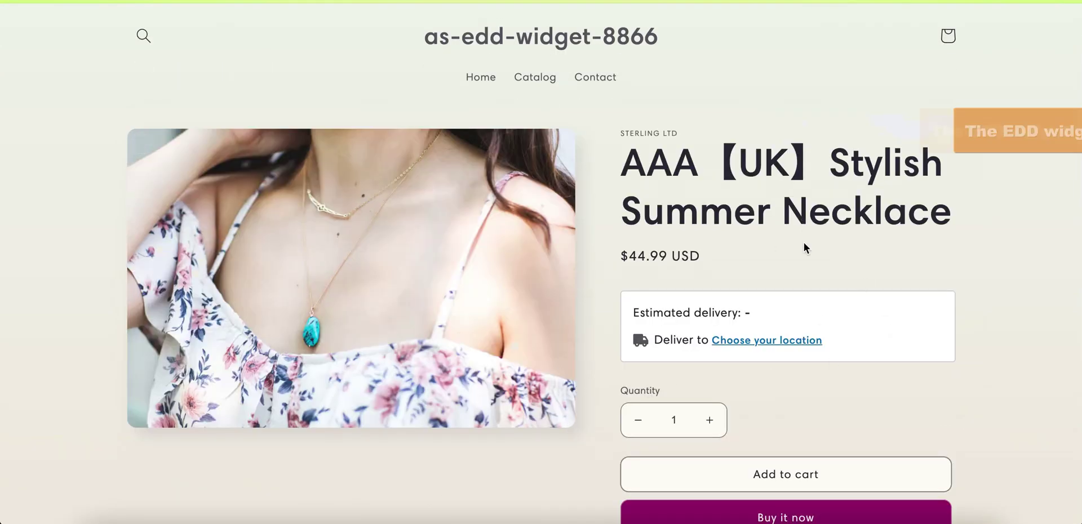
pyautogui.scroll(-1, 803, 247)
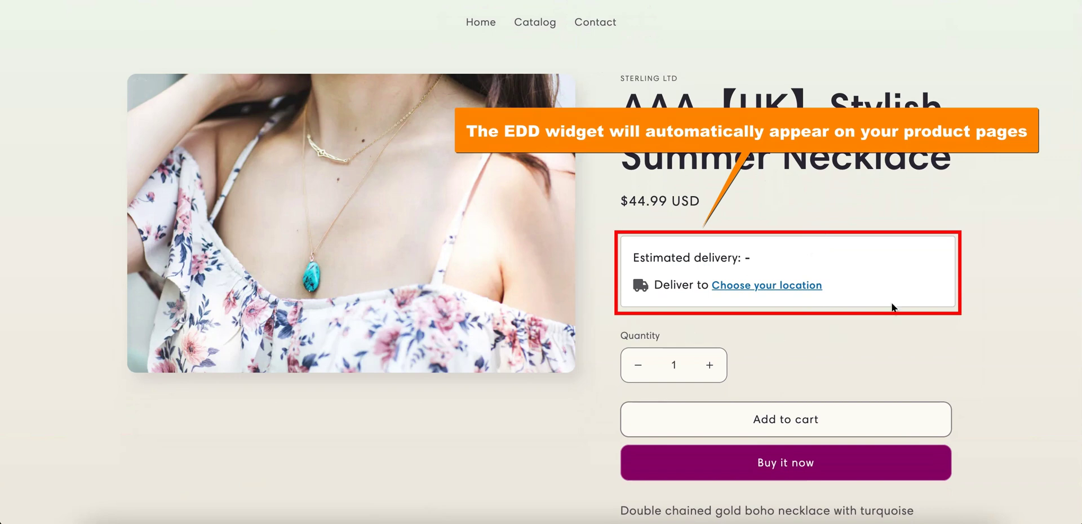
pyautogui.click(797, 286)
pyautogui.write('11')
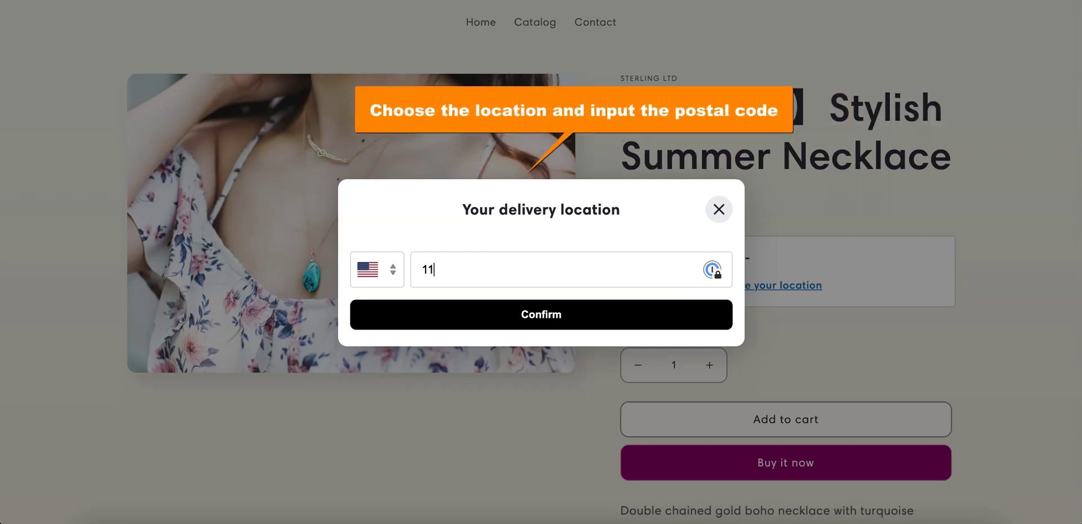
pyautogui.press('BackSpace')
pyautogui.write('012')
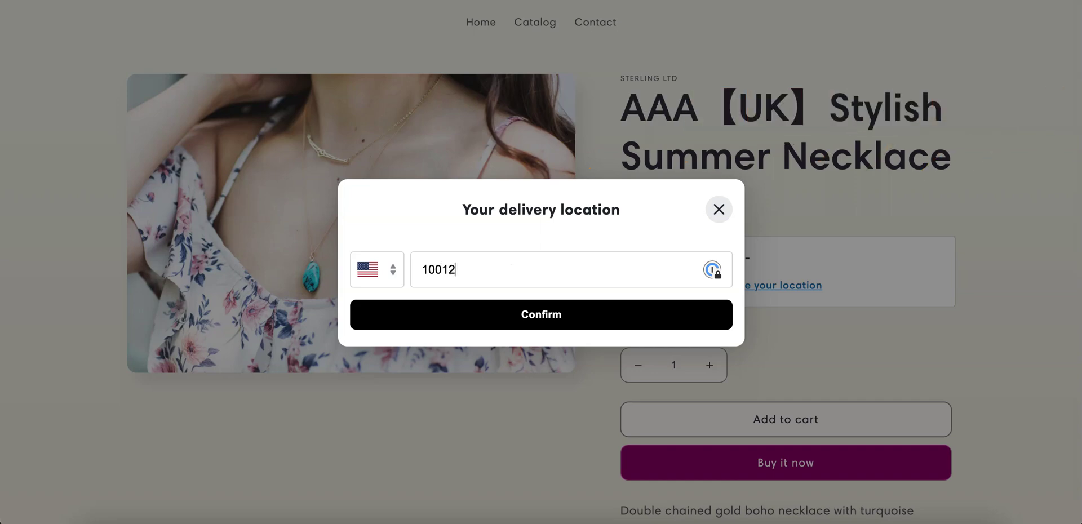
pyautogui.click(473, 319)
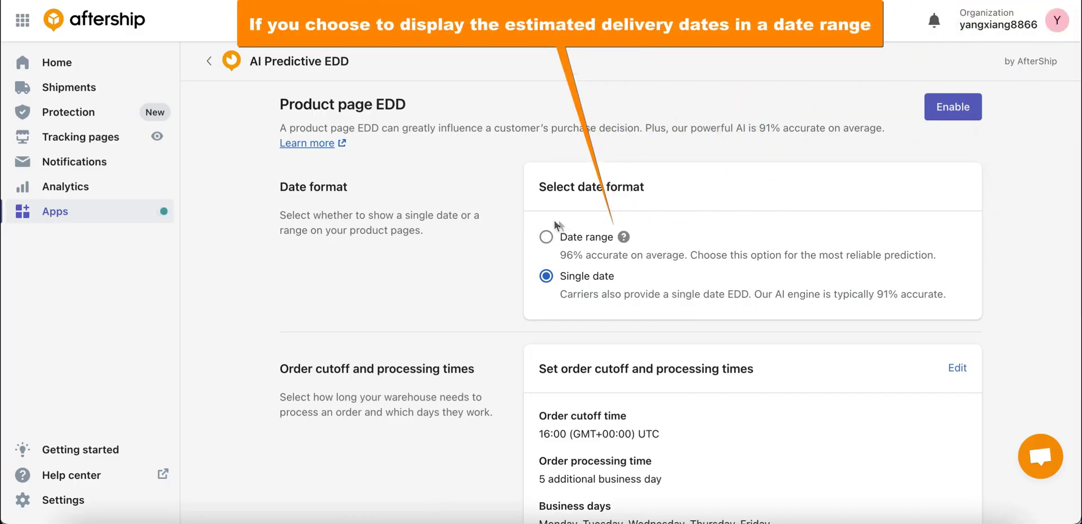
# - Switch the EDD date format from Single date to Date range and enable it
pyautogui.click(548, 238)
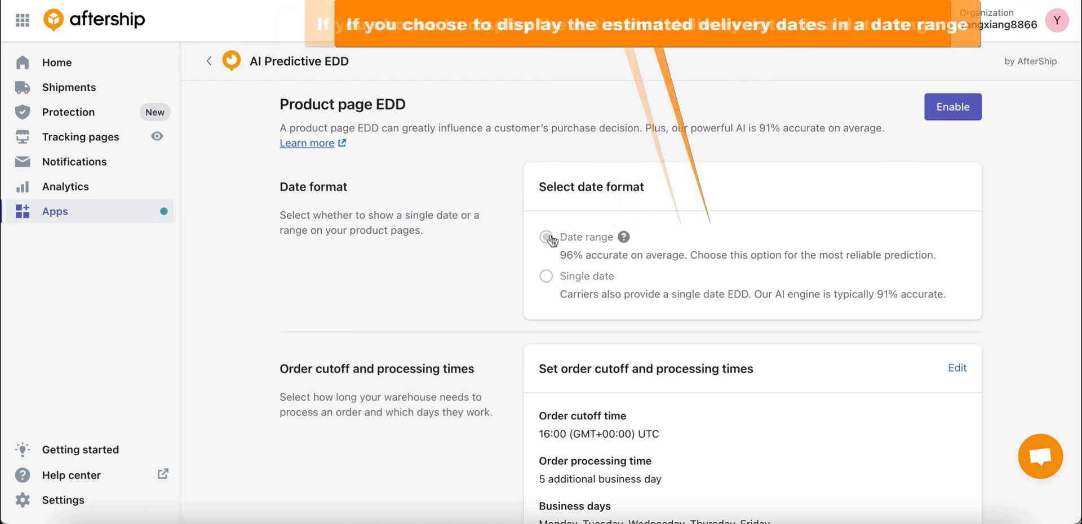
pyautogui.click(948, 111)
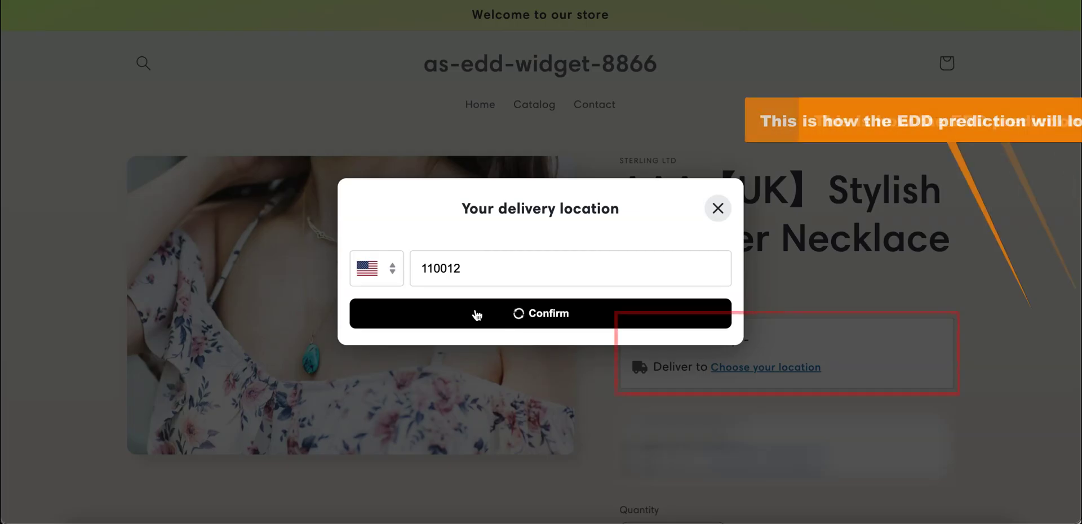
# - Confirm the delivery location so the necklace page shows Sunday, Oct 9 – Friday, Oct 14
pyautogui.click(477, 313)
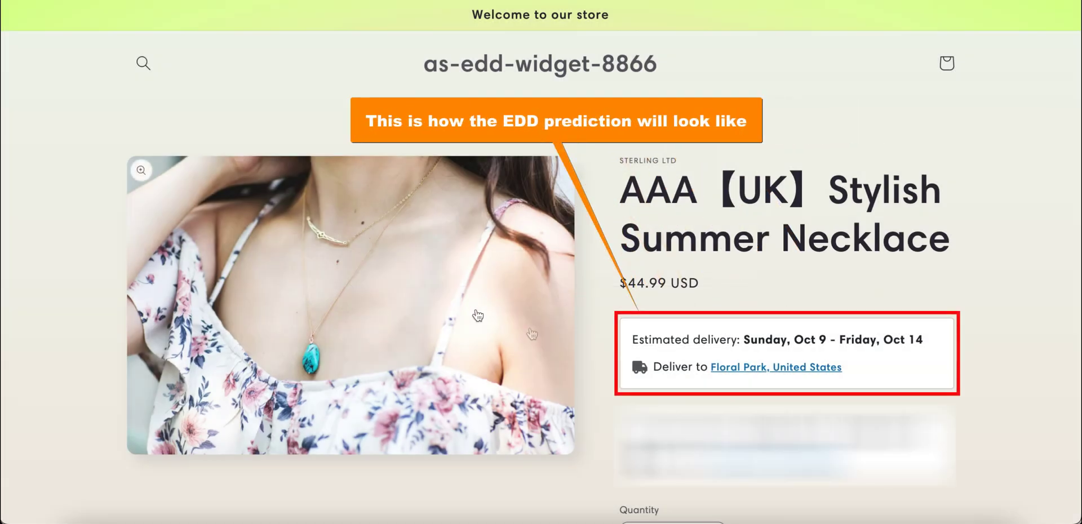